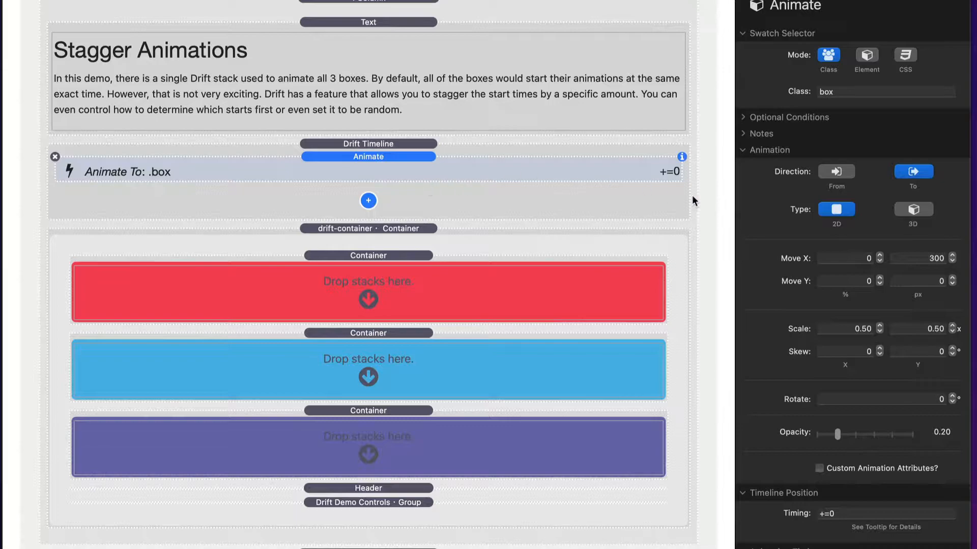
Step: Examine the Animate stack's Move X and class settings and the custom classes of the red, blue and purple containers
left_click(921, 258)
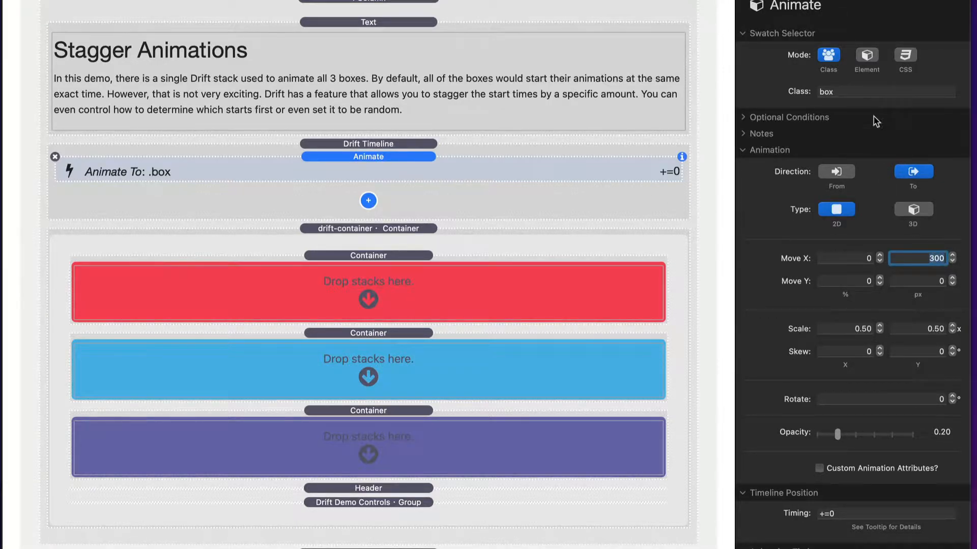
left_click(855, 93)
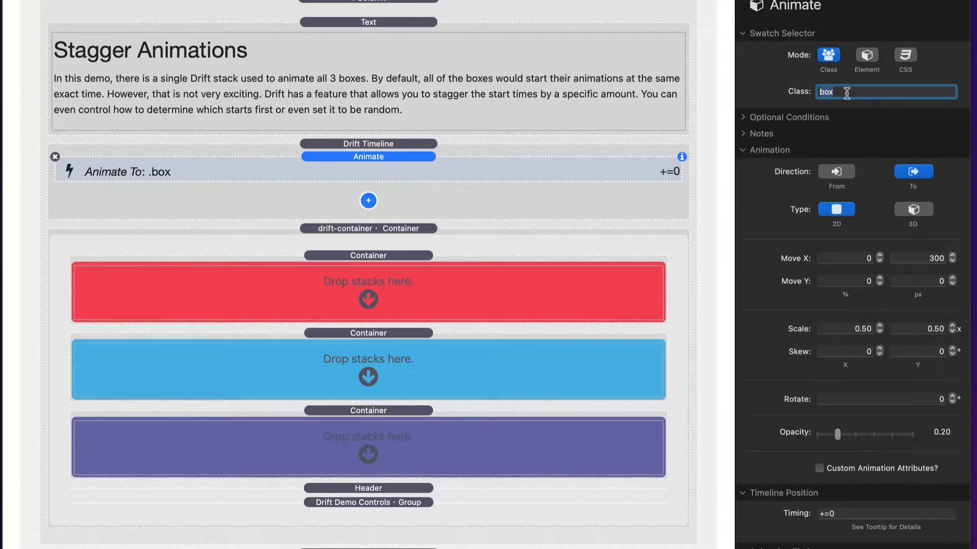
left_click(405, 261)
left_click(403, 345)
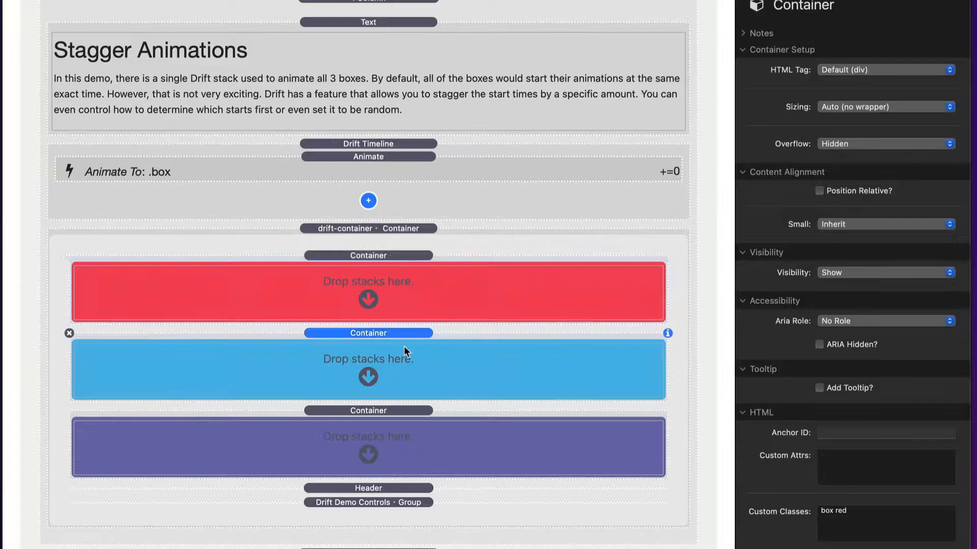
left_click(414, 431)
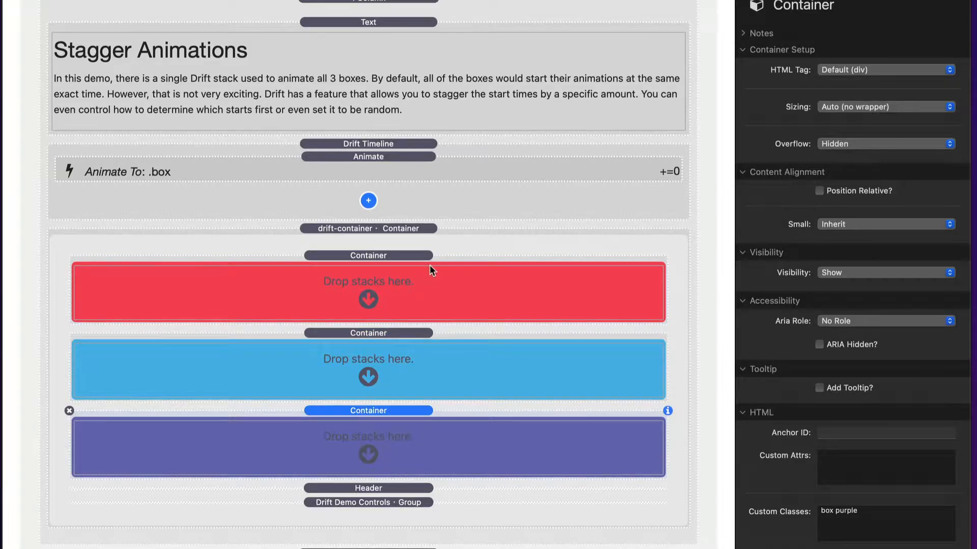
left_click(429, 265)
left_click(415, 338)
left_click(419, 412)
left_click(424, 257)
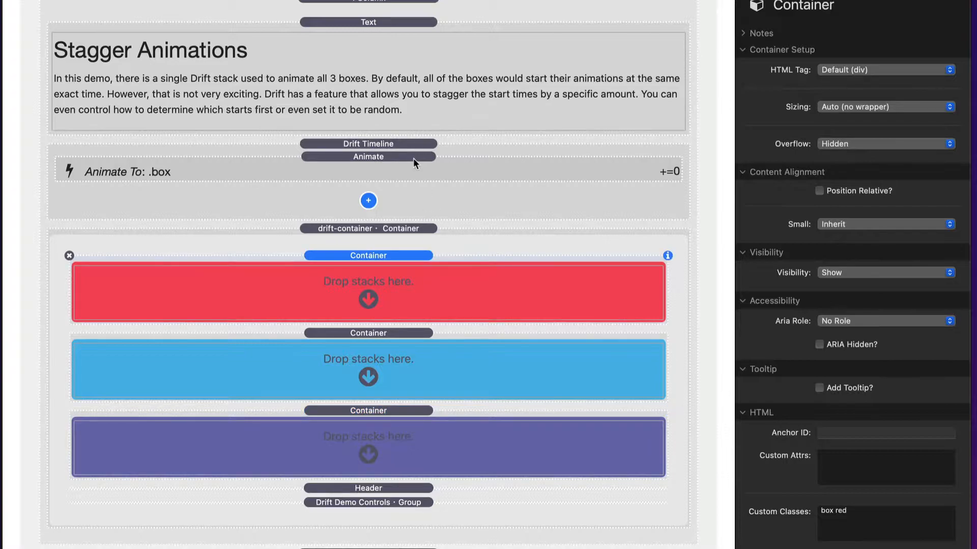
left_click(413, 162)
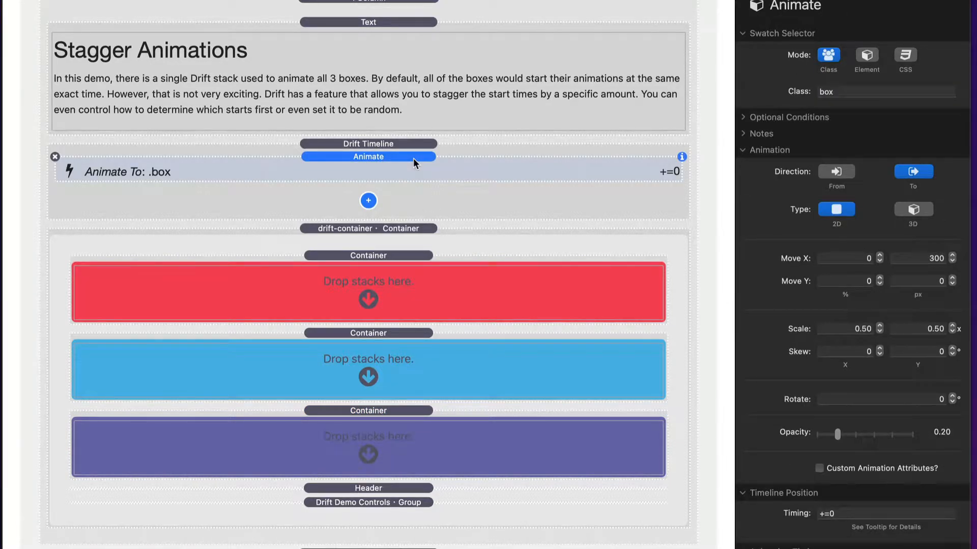
Step: Preview the three-box animation on the Stagger Animations page
key("super+r")
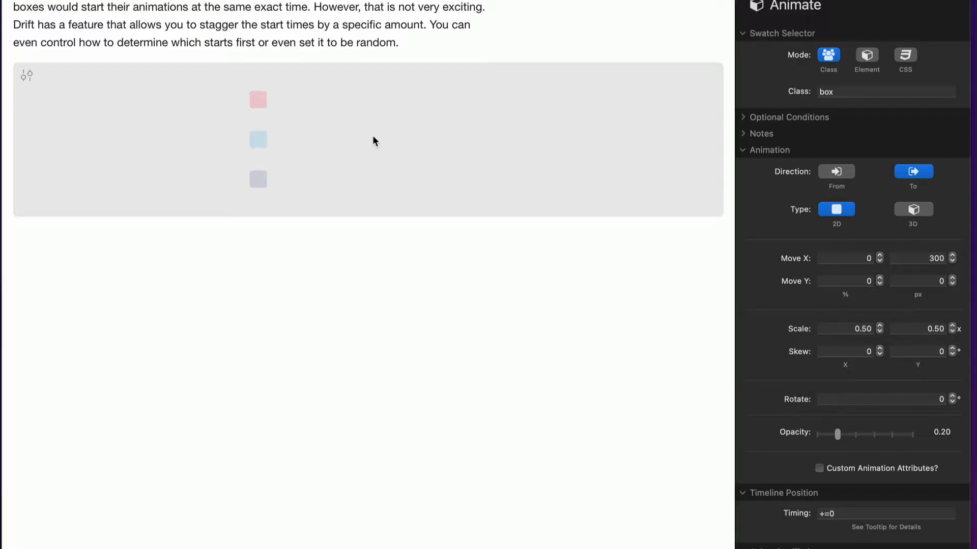
key("super+r")
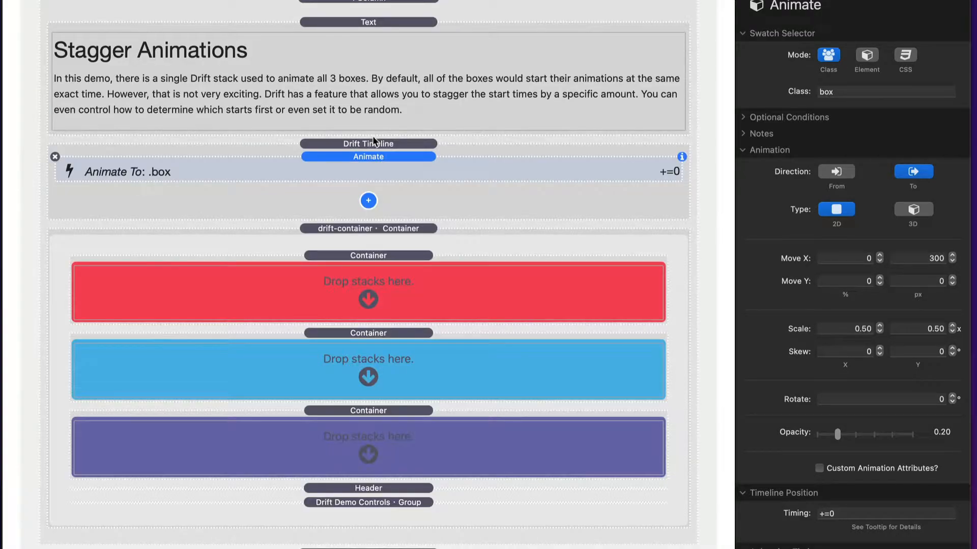
key("super+r")
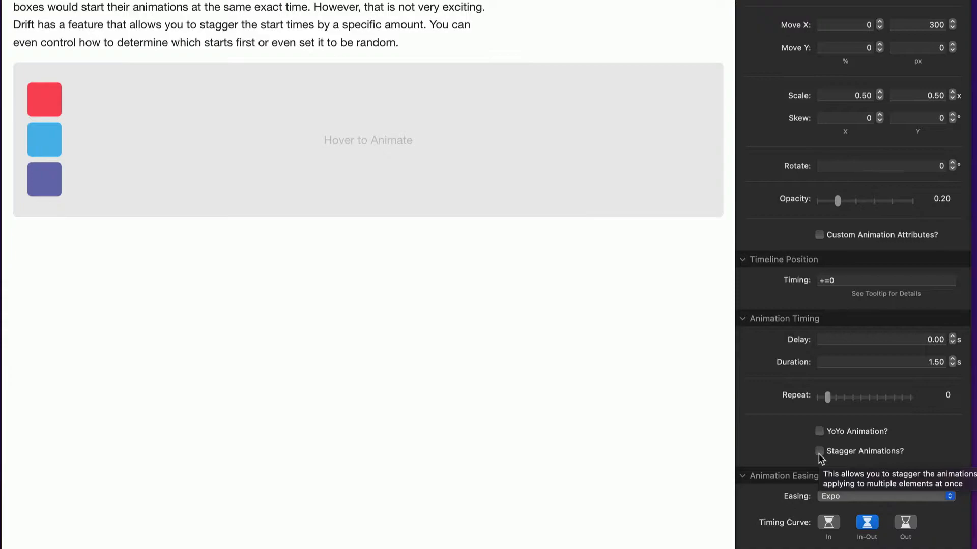
Step: Enable Stagger Animations for the box animation and preview it in the demo area
left_click(818, 451)
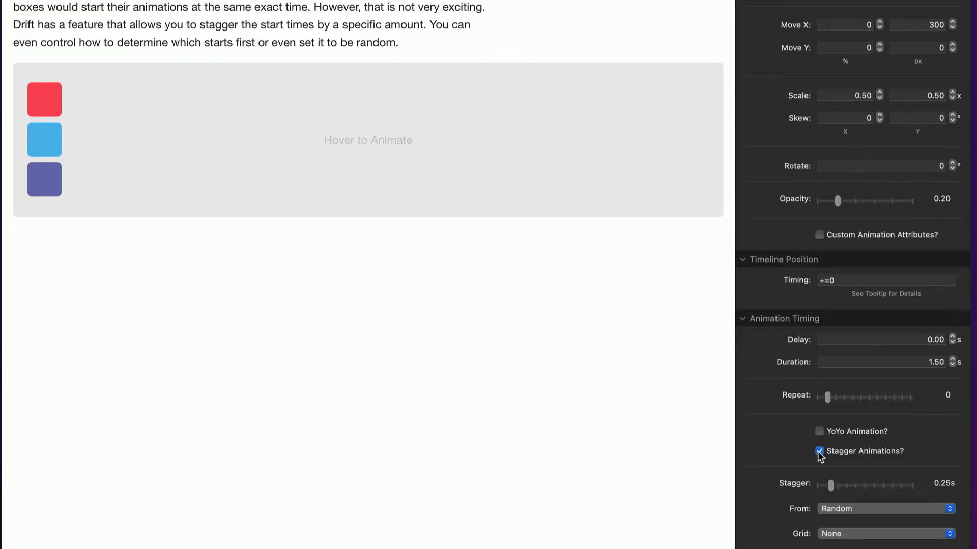
scroll(782, 433, "down", 5)
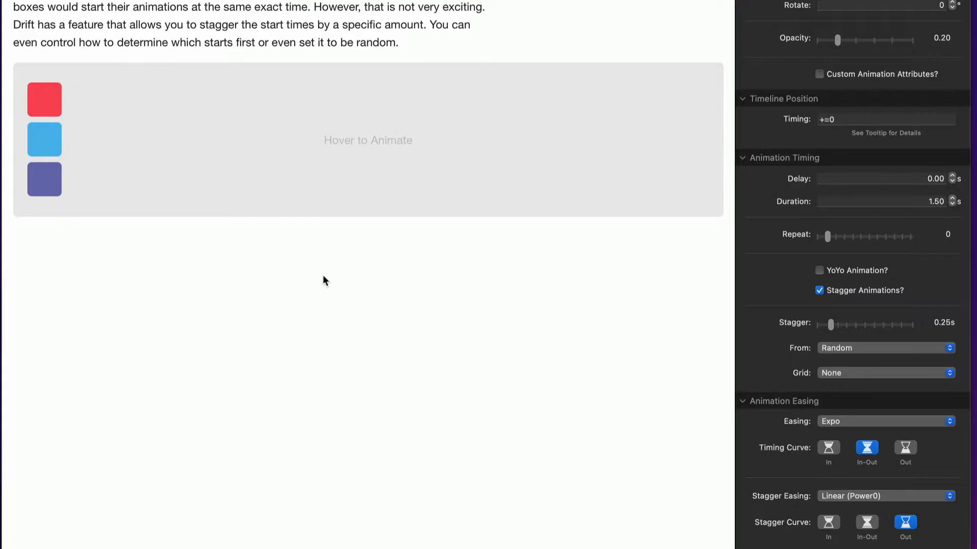
mouse_move(333, 130)
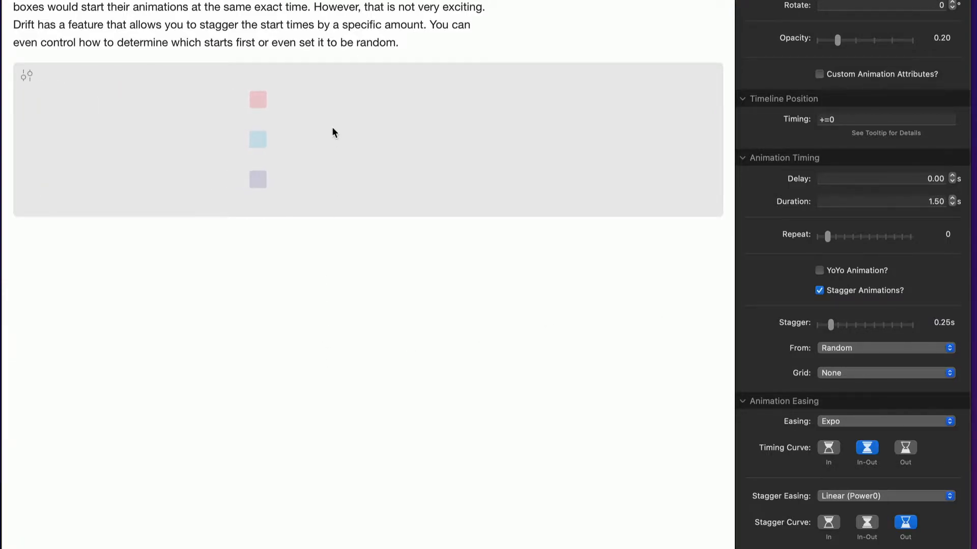
Step: Set the boxes' stagger starting point to Start and preview the animation
left_click(863, 351)
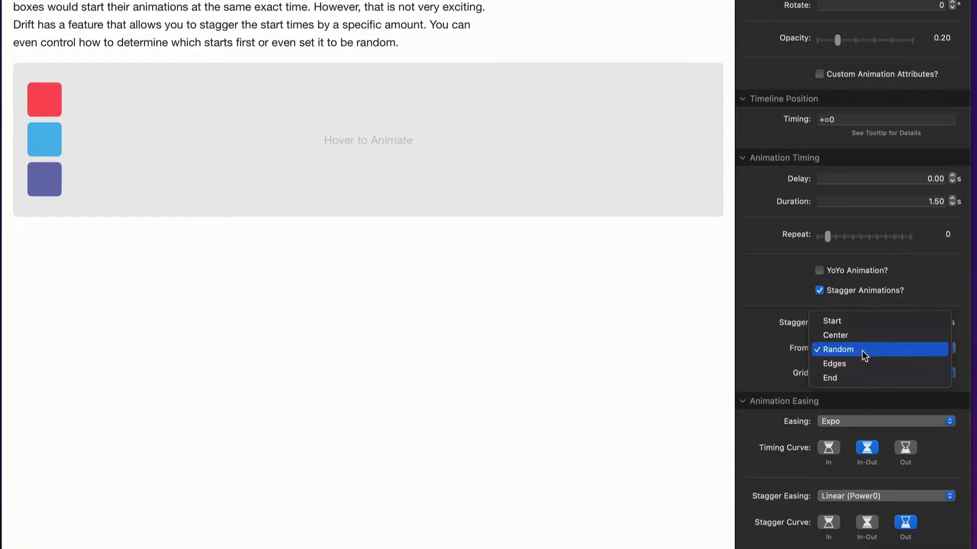
left_click(865, 322)
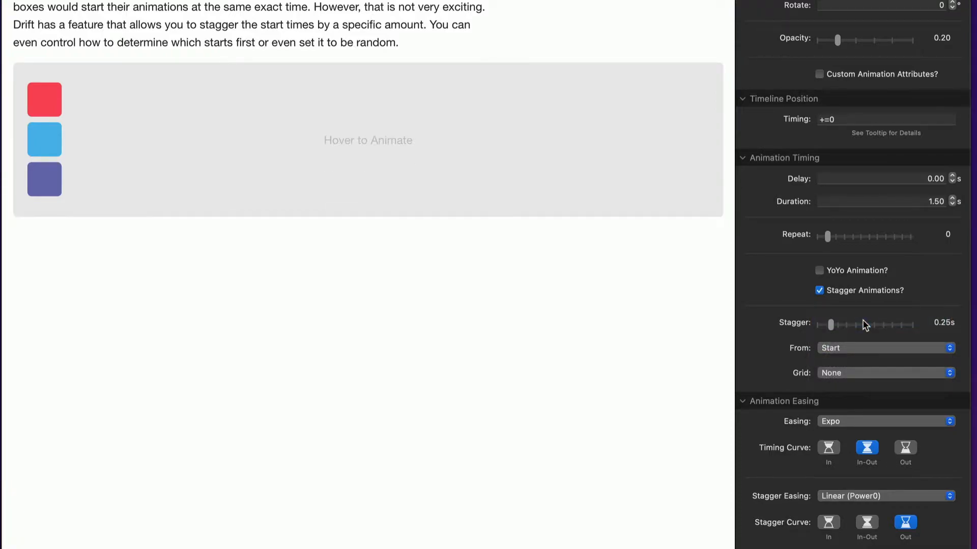
mouse_move(263, 109)
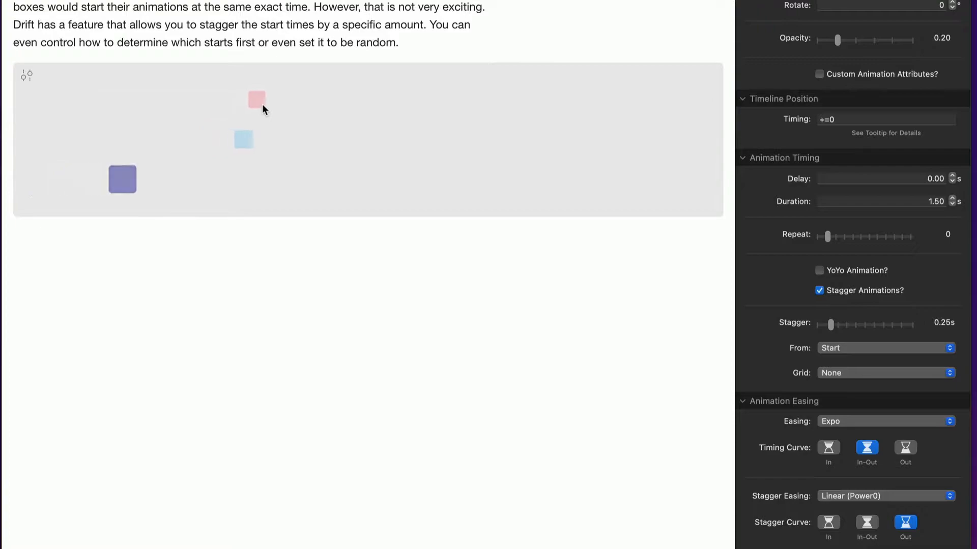
Step: Try End as the boxes' stagger starting point in the preview, and return it to Start
left_click(850, 349)
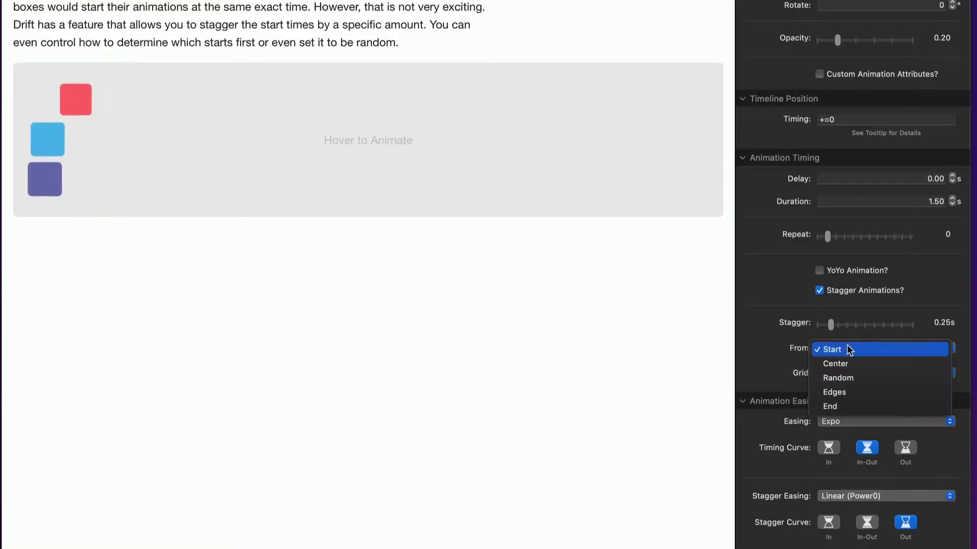
left_click(847, 406)
mouse_move(405, 133)
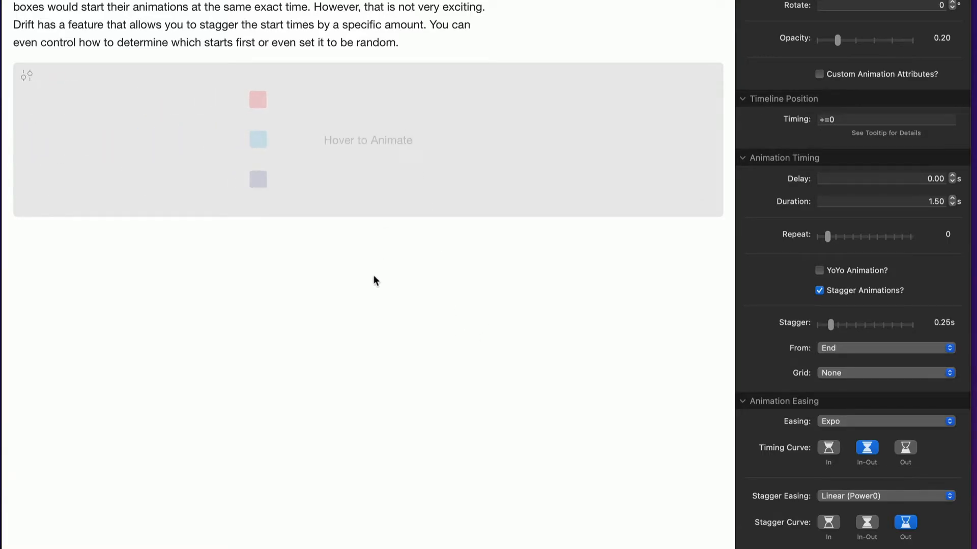
left_click(838, 348)
left_click(849, 293)
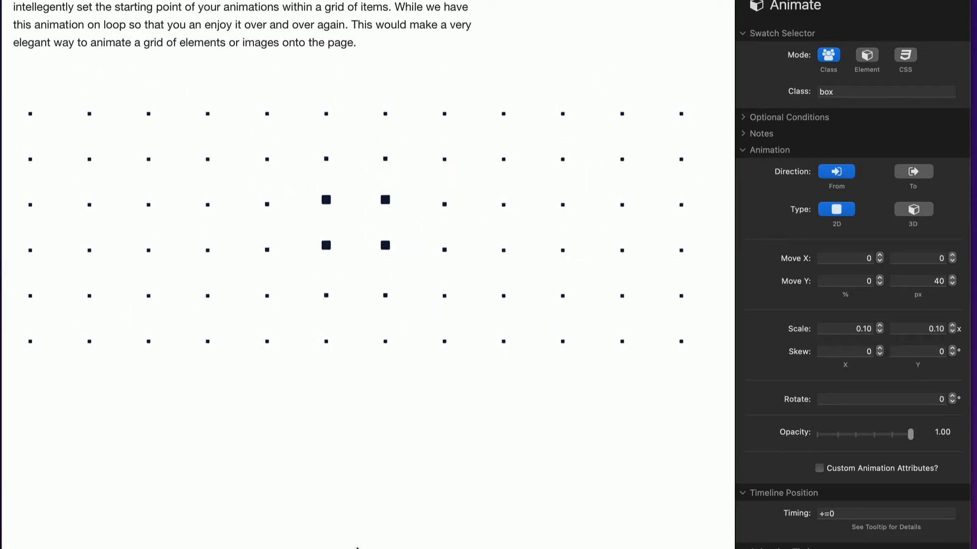
Step: Examine the Advanced Stagger page's Particle Generator, column and container, its box class, and the Animate stack's stagger settings in edit mode
key("super+r")
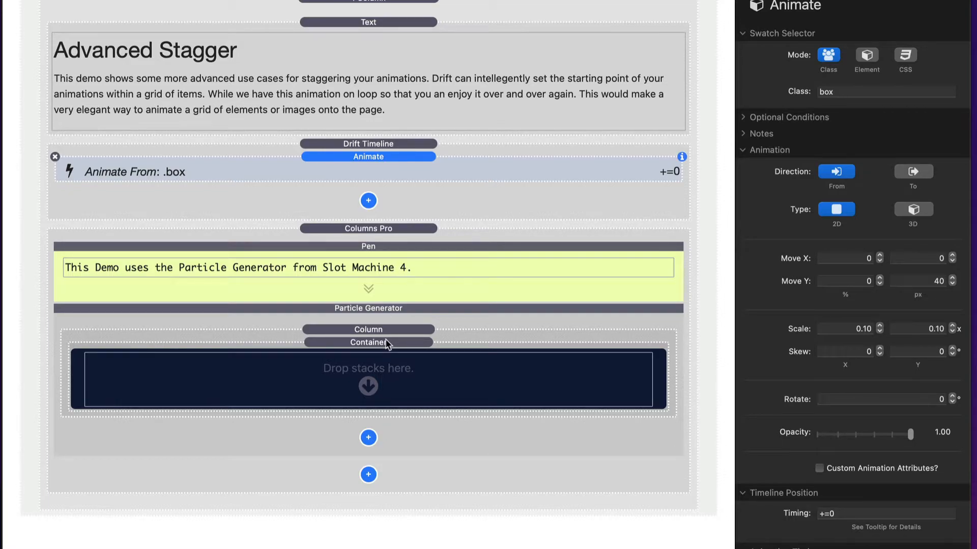
left_click(384, 309)
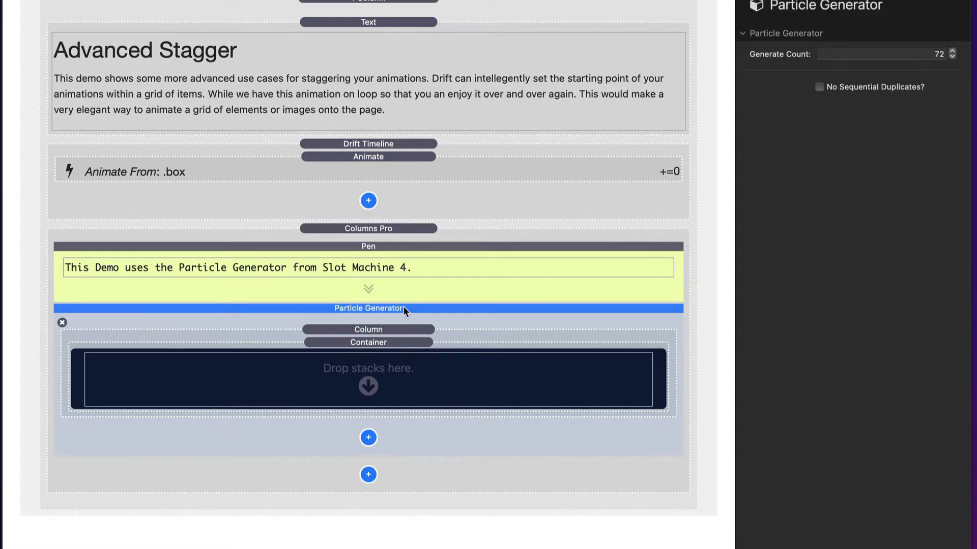
left_click(386, 330)
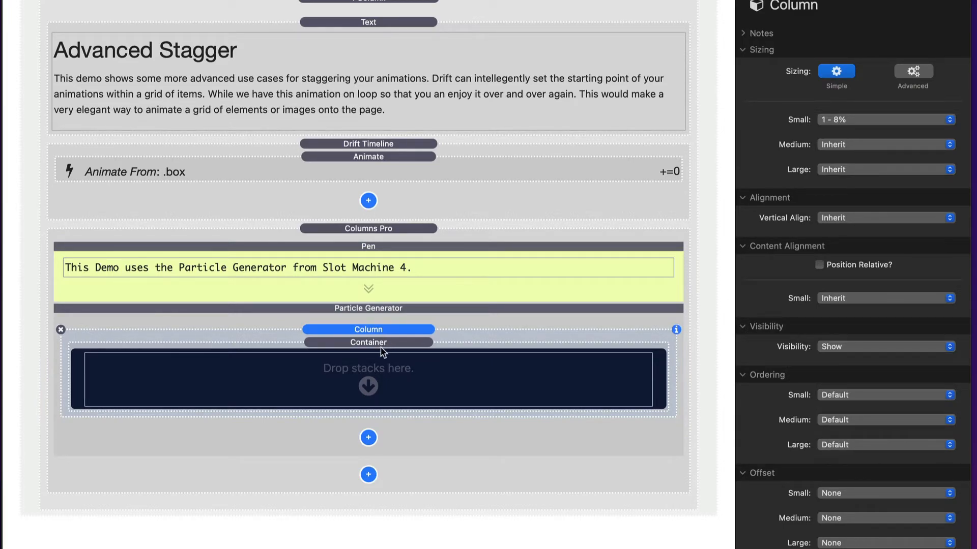
left_click(382, 344)
left_click(432, 173)
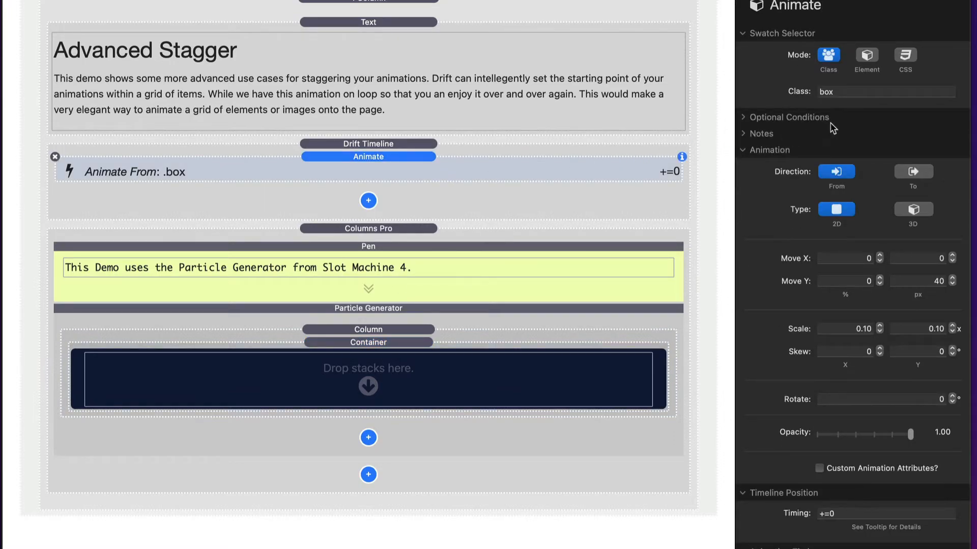
left_click(425, 346)
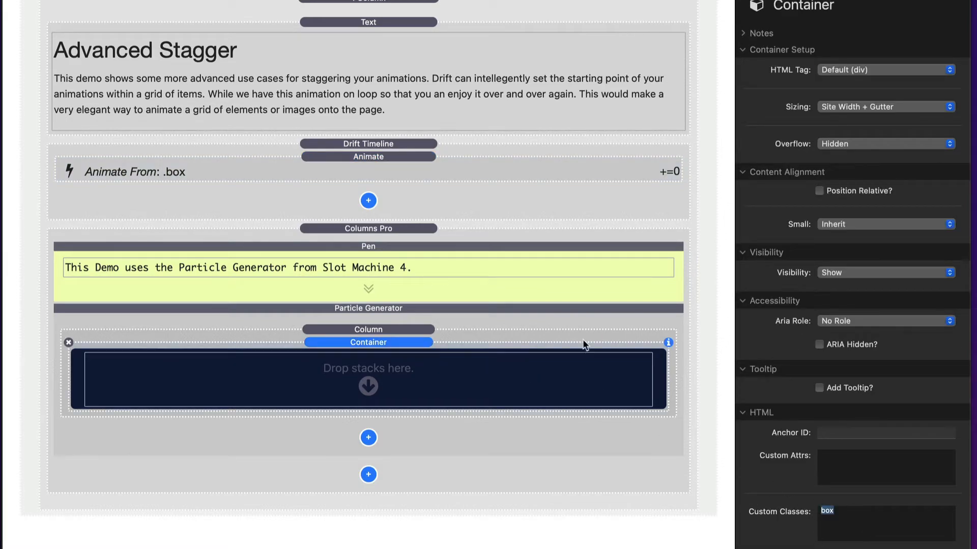
left_click(453, 166)
scroll(856, 255, "down", 10)
scroll(856, 255, "down", 1)
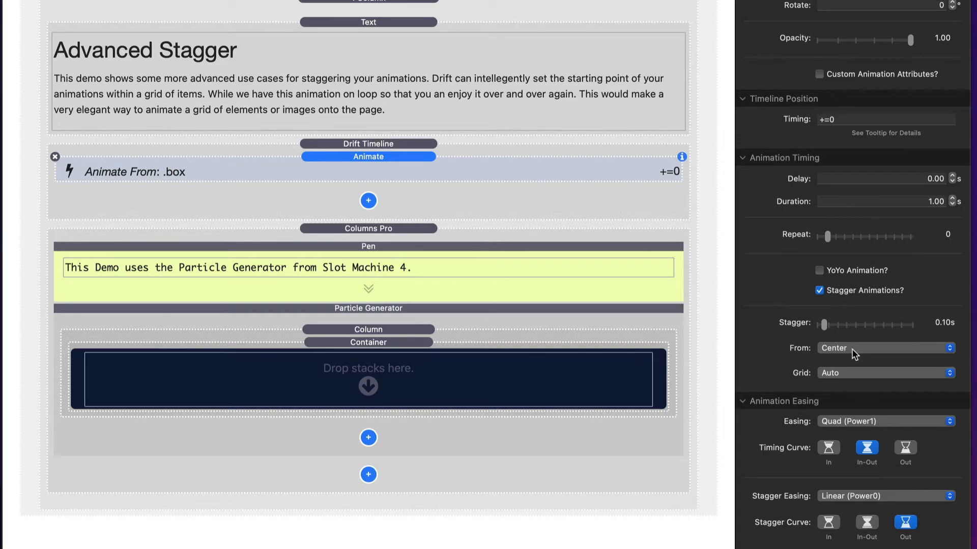
Step: Preview the grid animation, try Start as its stagger starting point, and return it to Center
key("super+r")
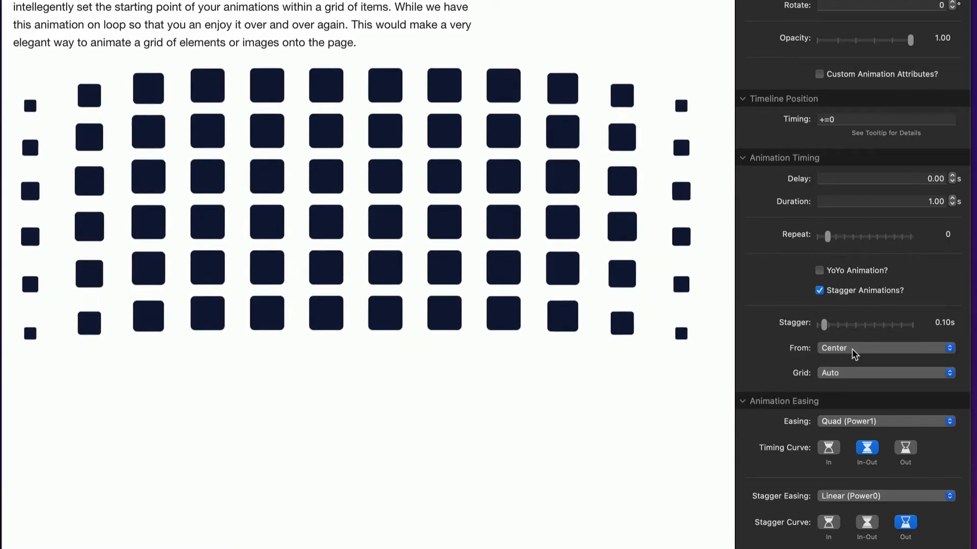
left_click(844, 376)
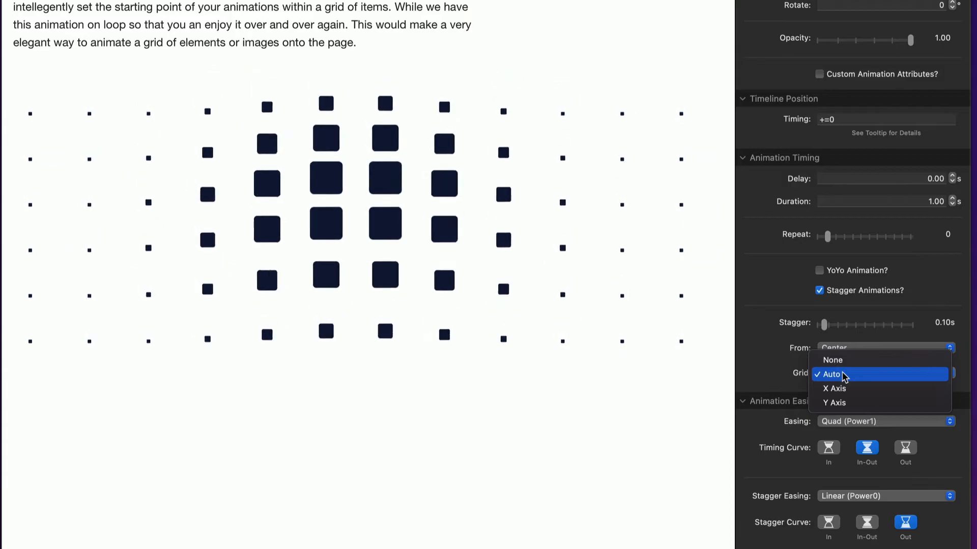
left_click(843, 351)
left_click(844, 352)
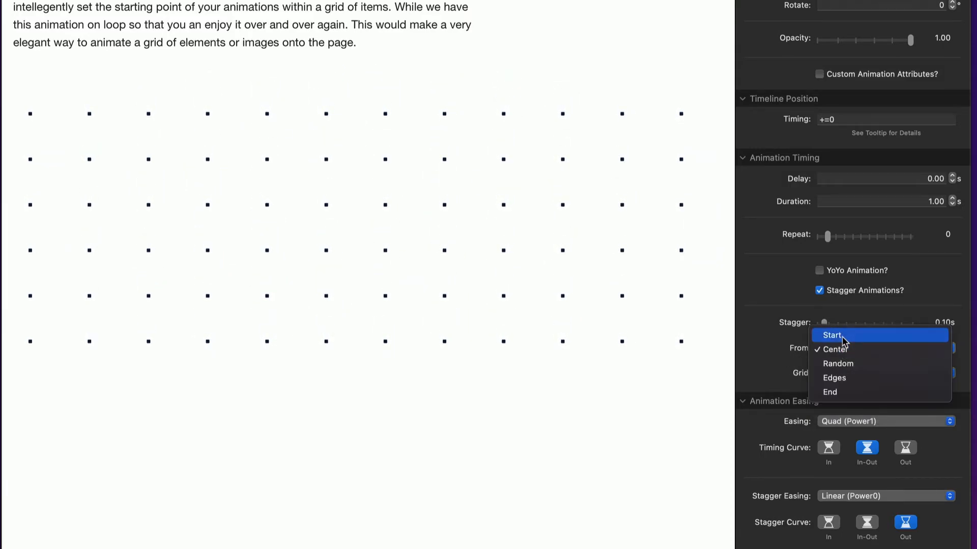
left_click(843, 336)
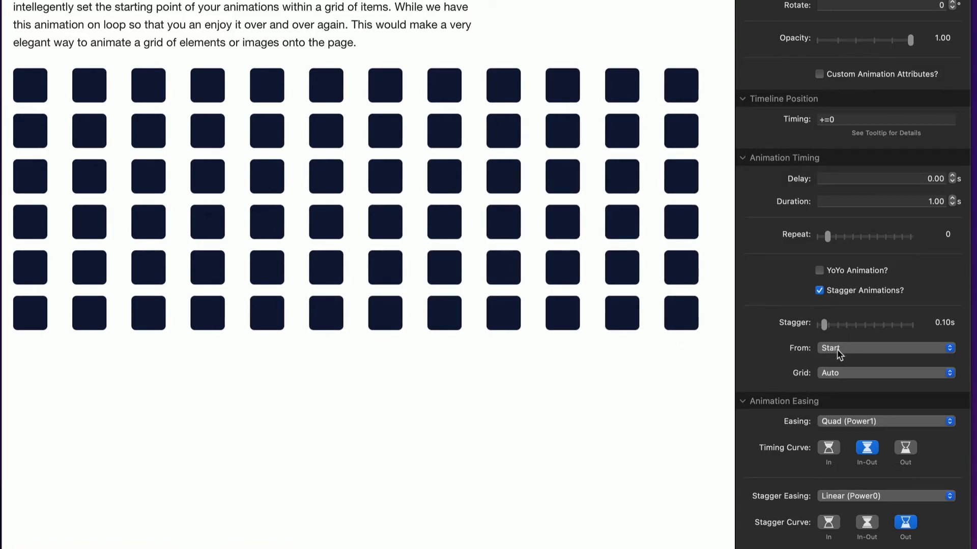
left_click(839, 354)
left_click(853, 364)
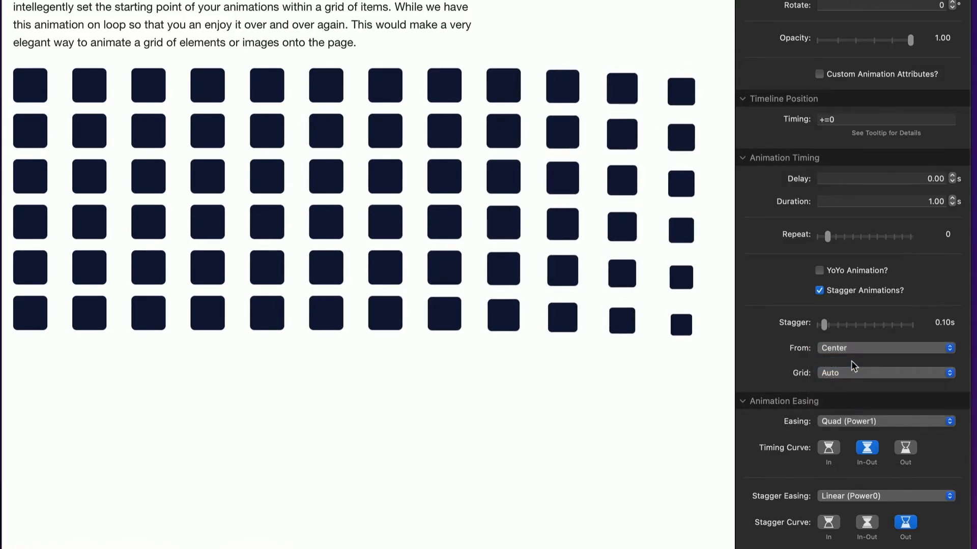
Step: Try Random and Edges as the grid animation's stagger starting point in the preview
left_click(849, 351)
left_click(857, 373)
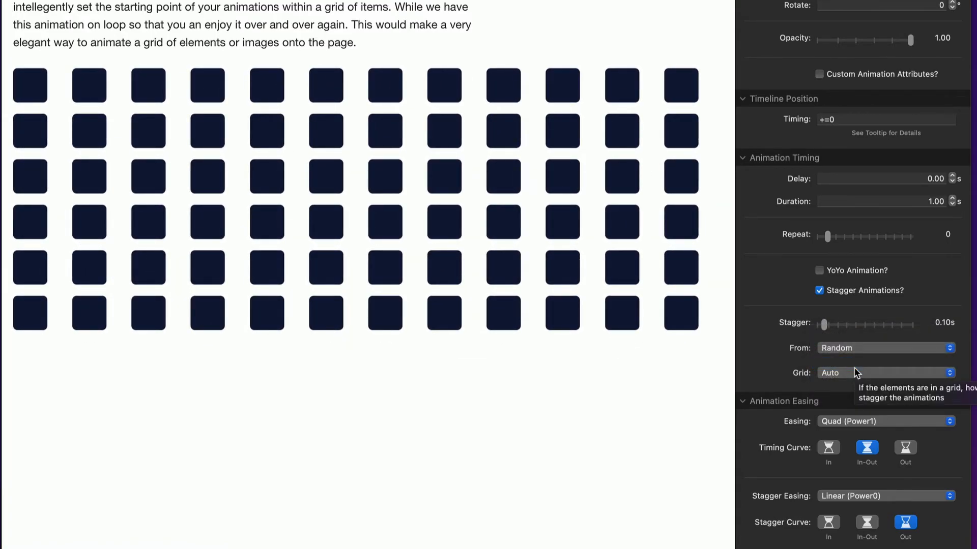
left_click(862, 348)
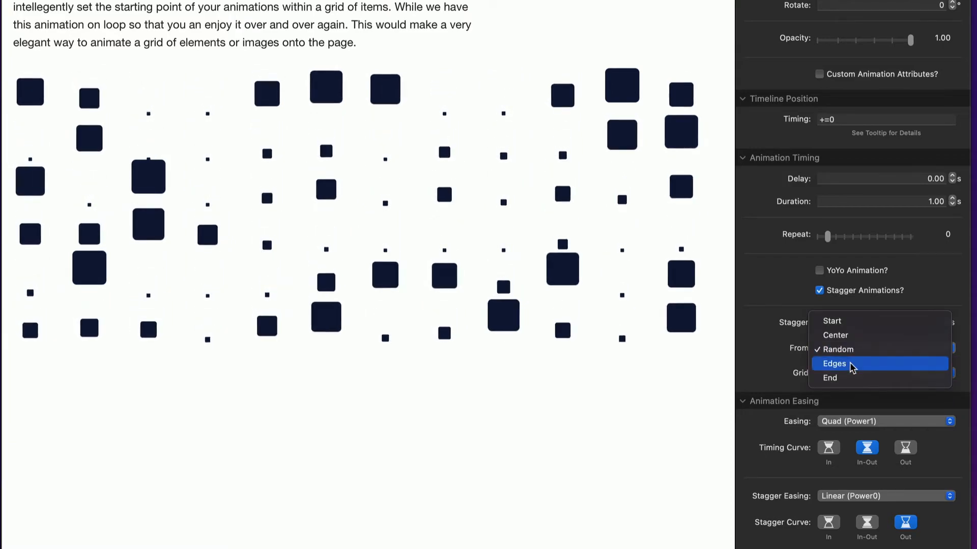
left_click(852, 364)
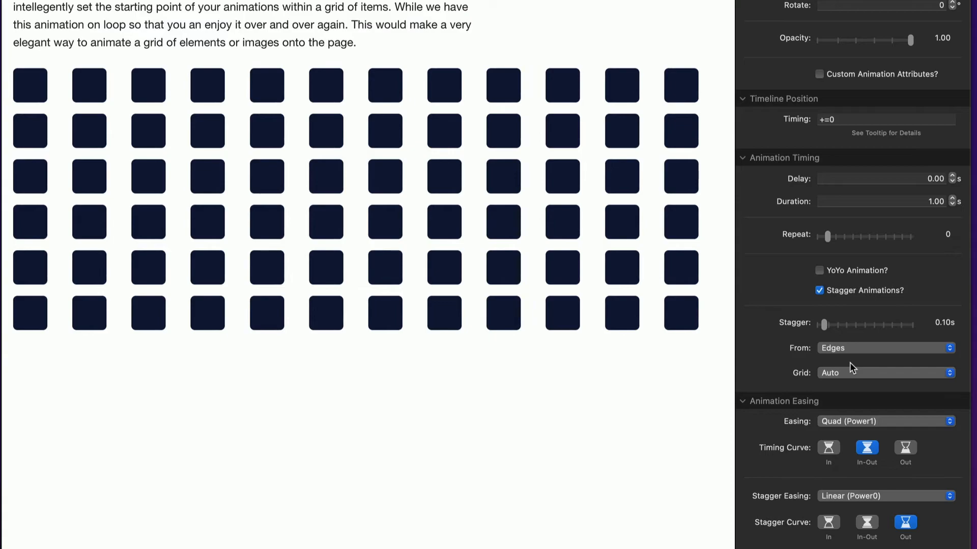
Step: Try End as the grid animation's stagger starting point in the preview, and return it to Center
left_click(850, 351)
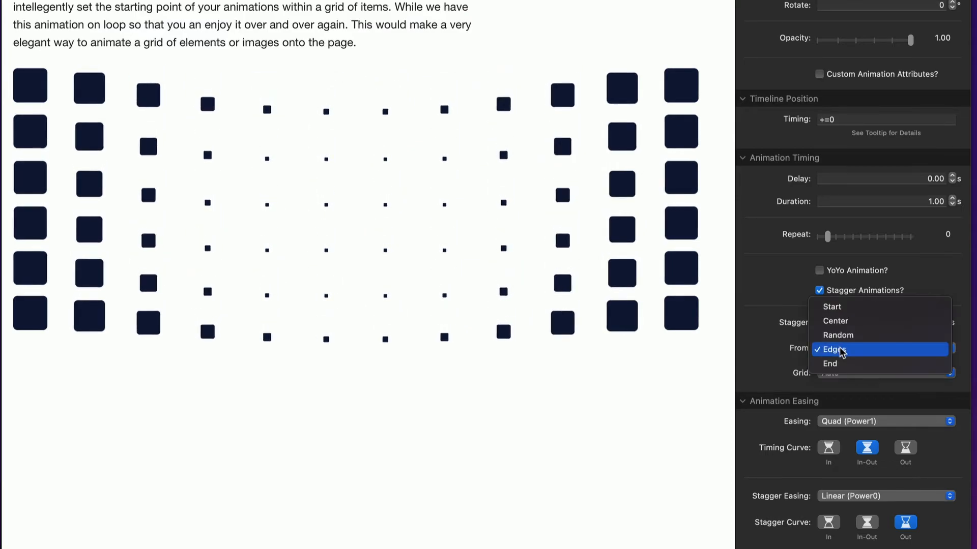
left_click(850, 364)
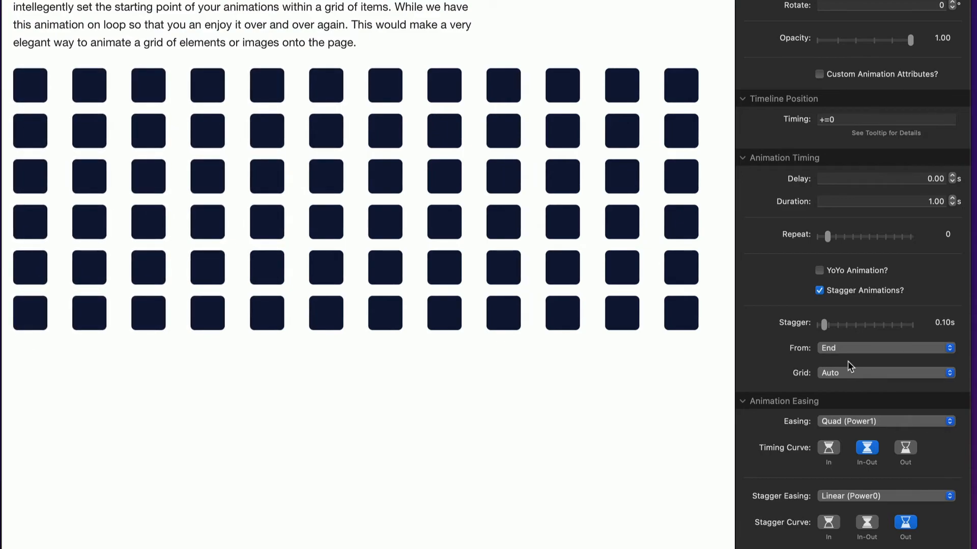
left_click(848, 356)
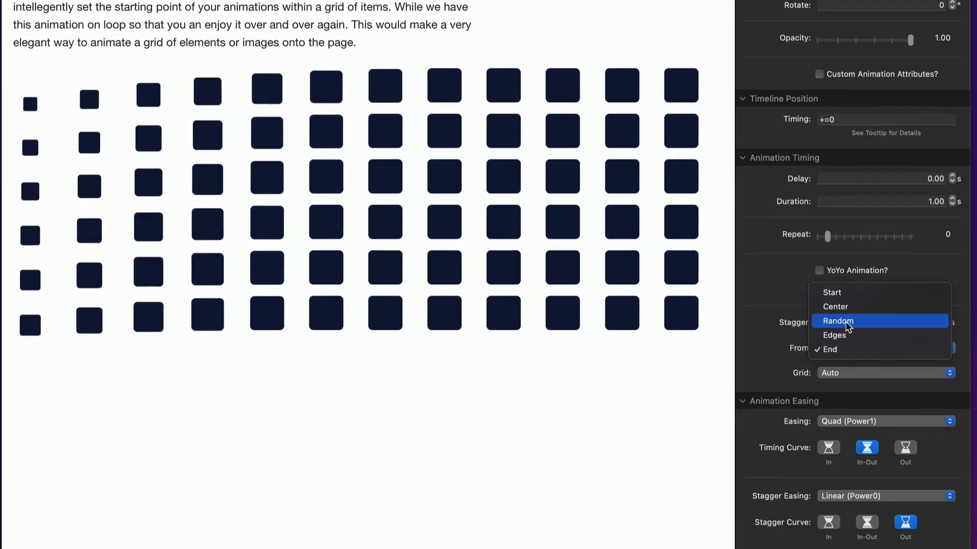
left_click(844, 305)
Step: Try X Axis instead of Auto as the grid animation's stagger grid option, with the starting point at Center
left_click(847, 374)
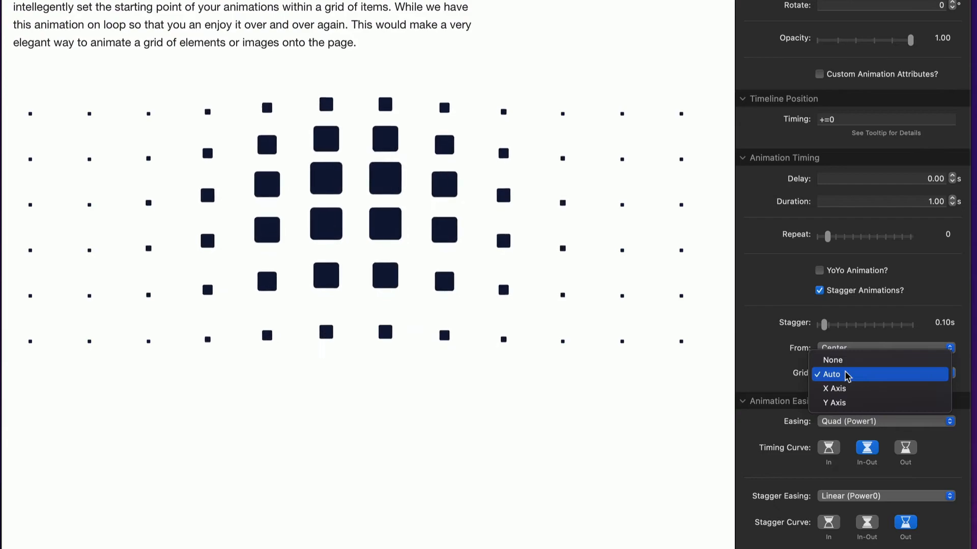
left_click(847, 375)
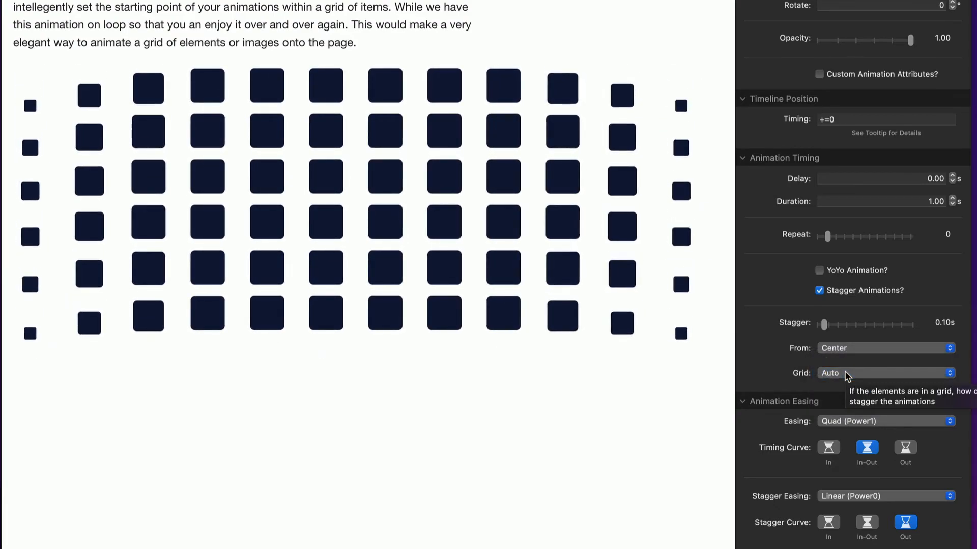
left_click(847, 375)
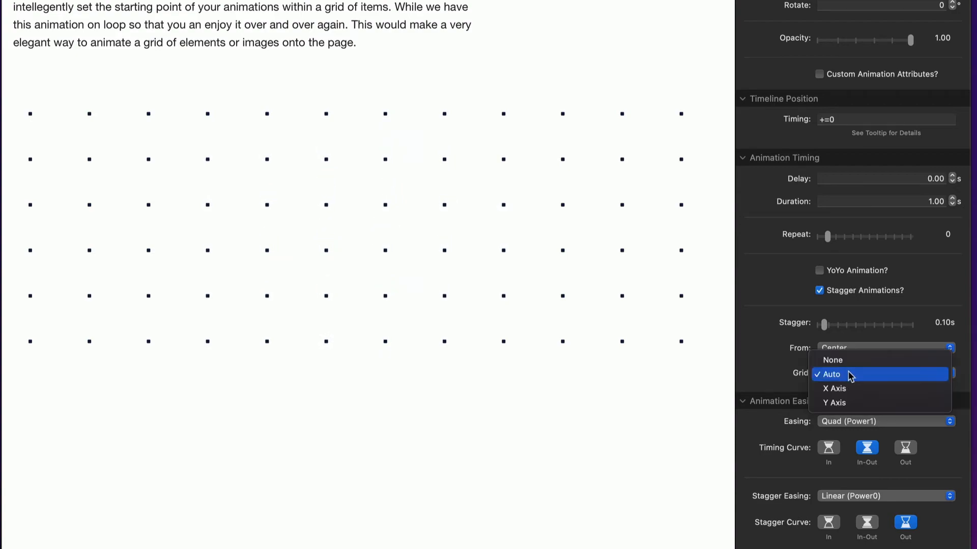
left_click(861, 391)
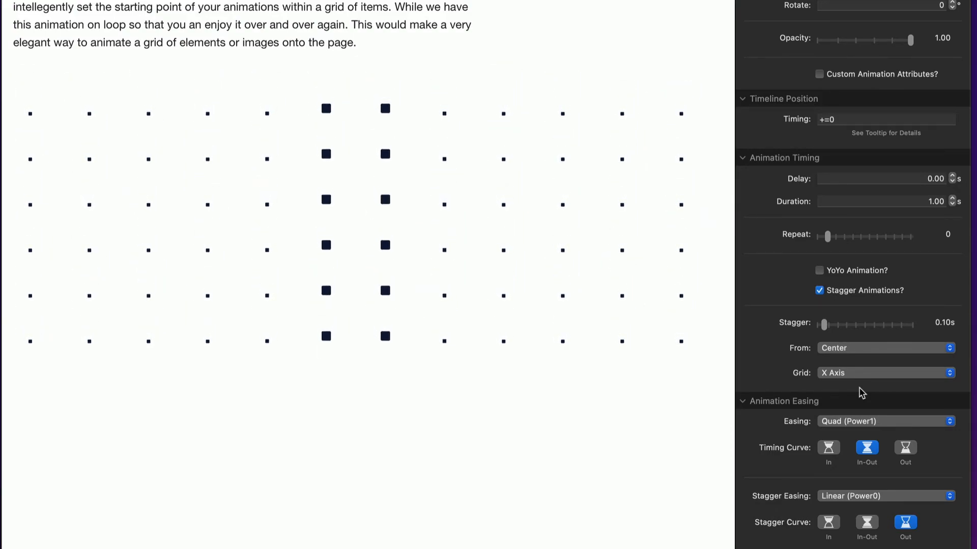
Step: Set the grid animation's stagger grid option to Y Axis and its starting point to Start
left_click(862, 374)
left_click(863, 386)
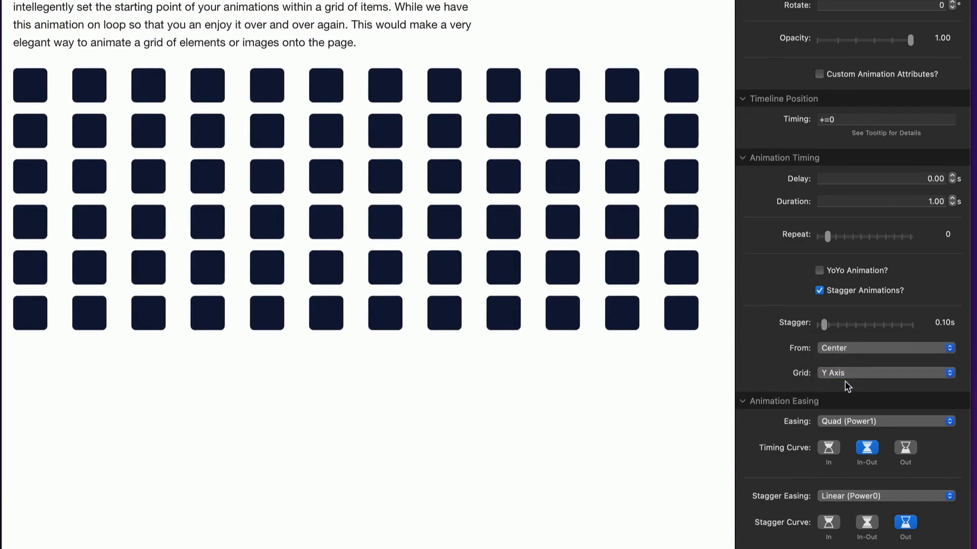
left_click(837, 348)
left_click(833, 335)
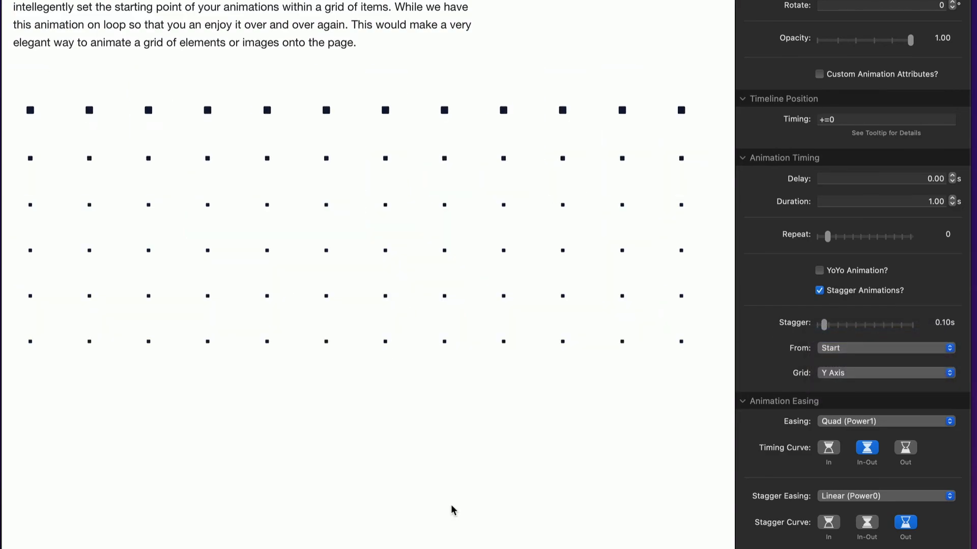